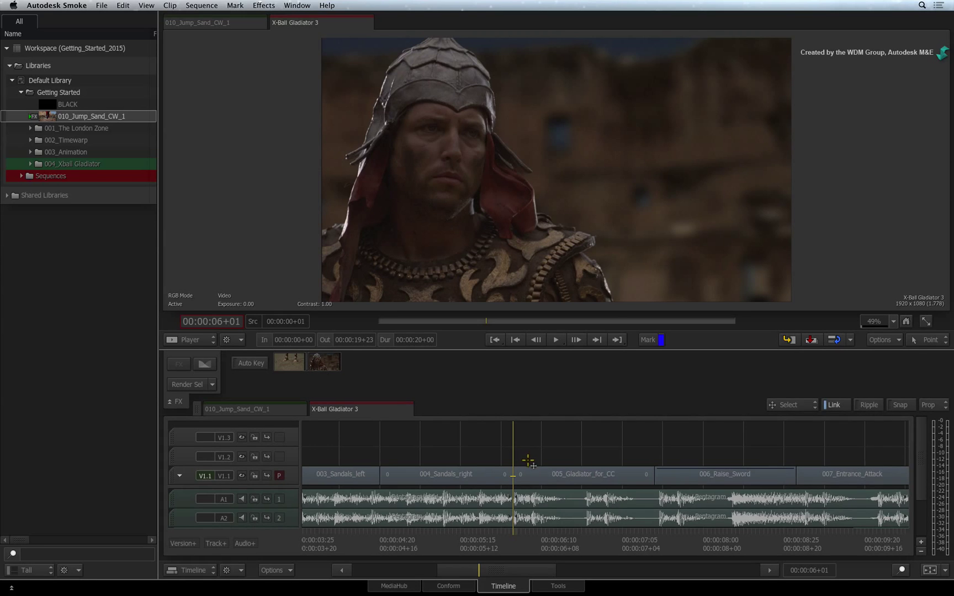
Select the 005_Gladiator_for_CC clip and add a GMask from the FX Ribbon, skipping the preset shapes
left_click(533, 476)
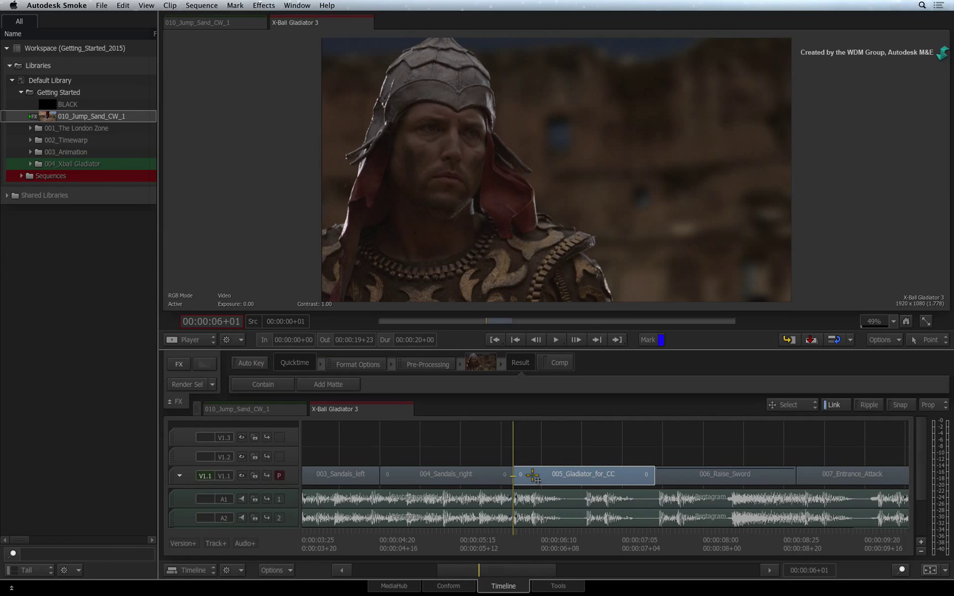
key("ctrl+Tab")
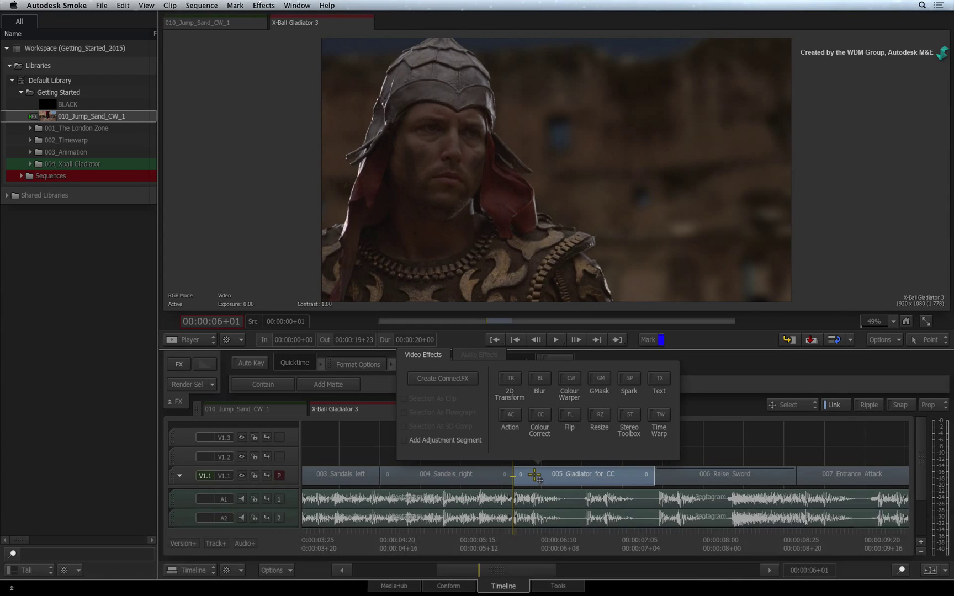
left_click(601, 382)
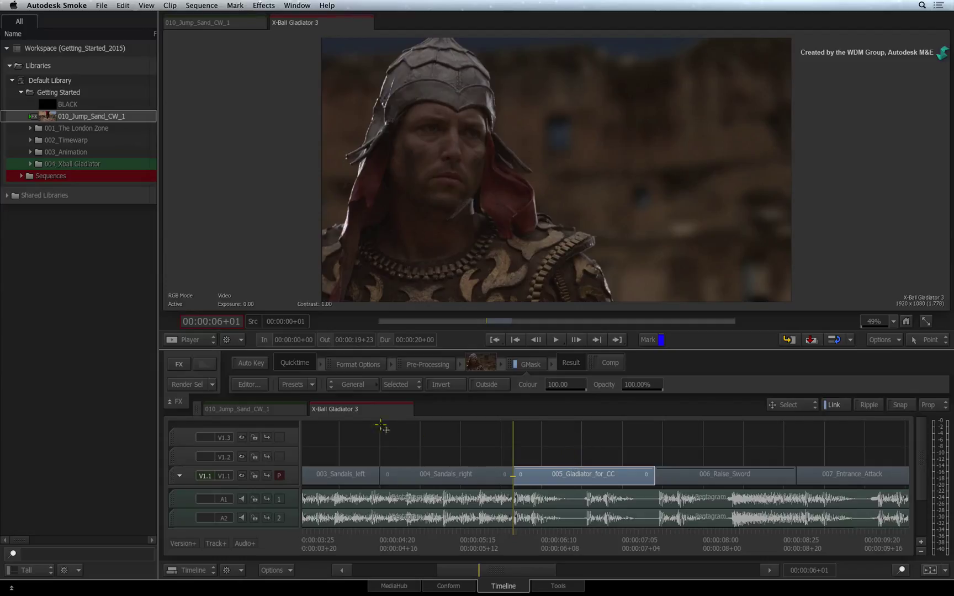
left_click(312, 384)
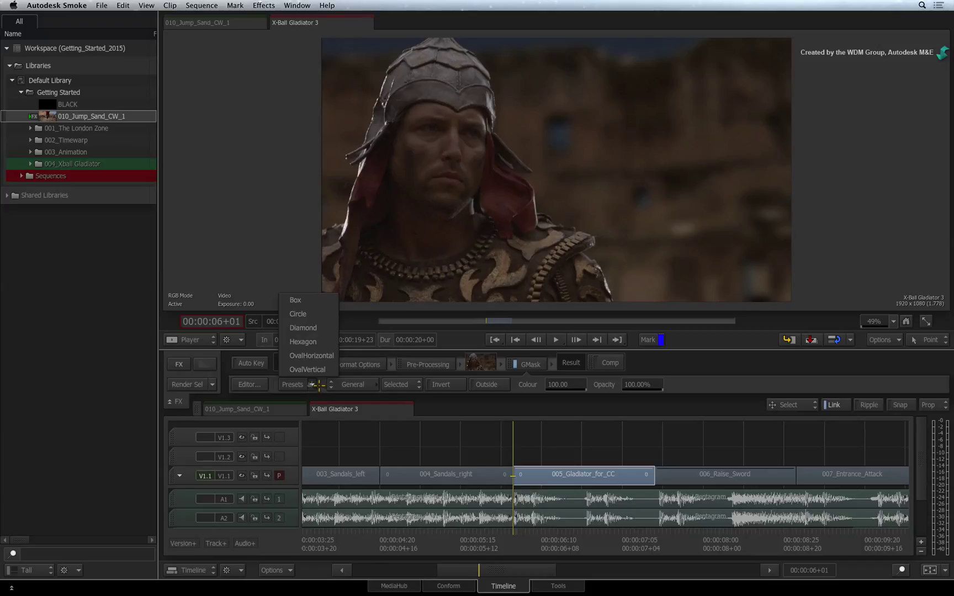
left_click(319, 385)
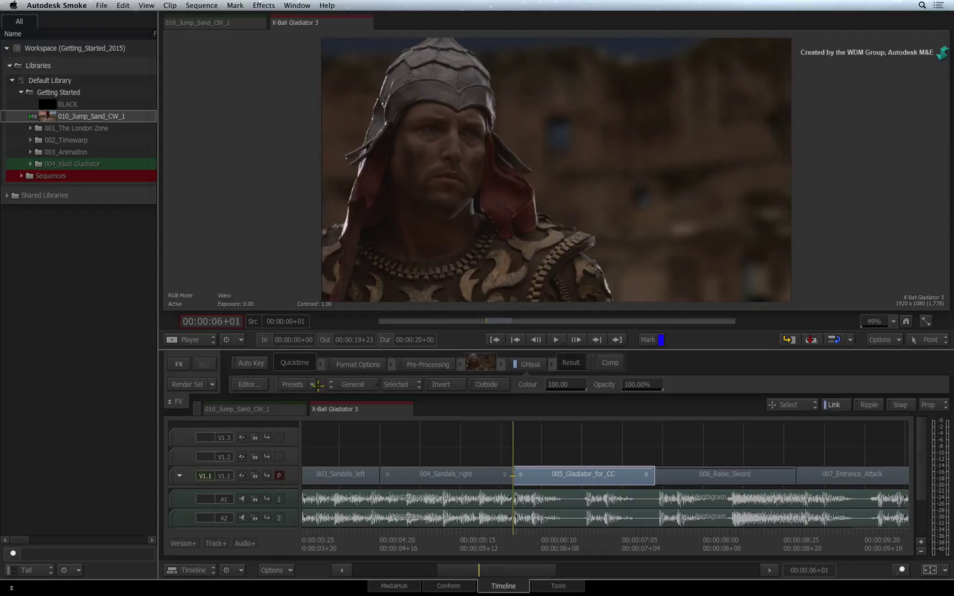
Open the GMask editor and set Viewing to GMask Inputs > Front (F1)
left_click(256, 386)
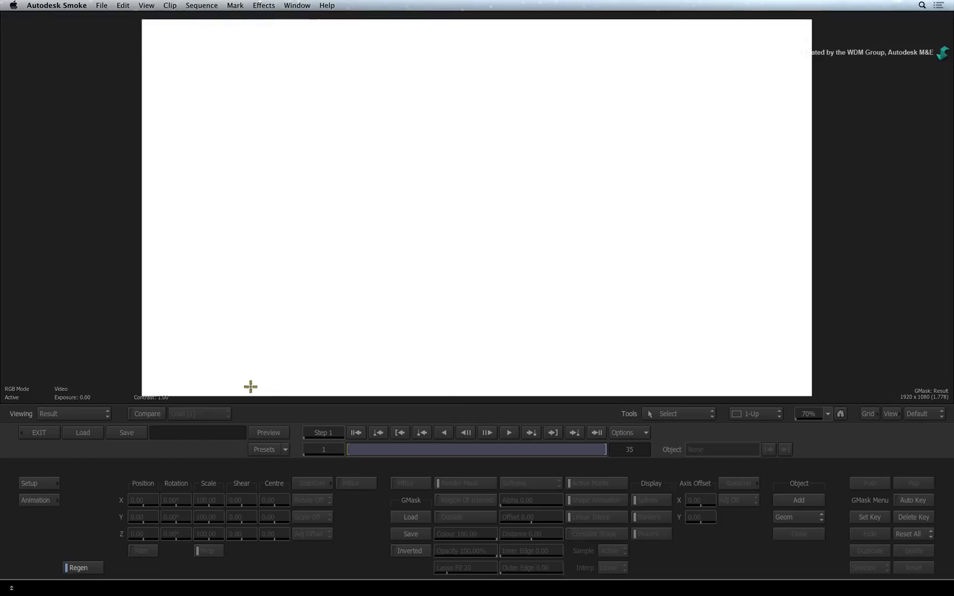
left_click(87, 414)
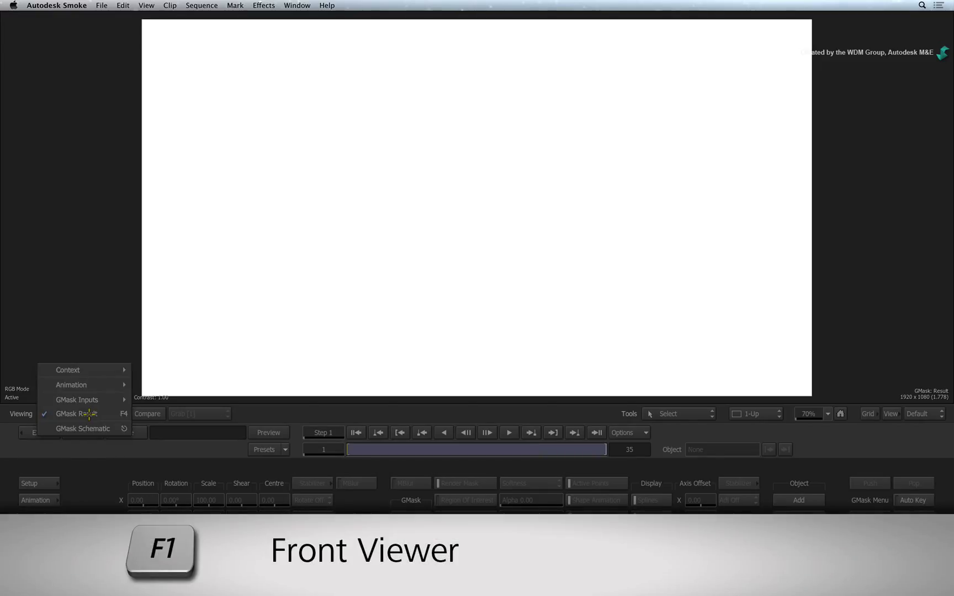
mouse_move(95, 400)
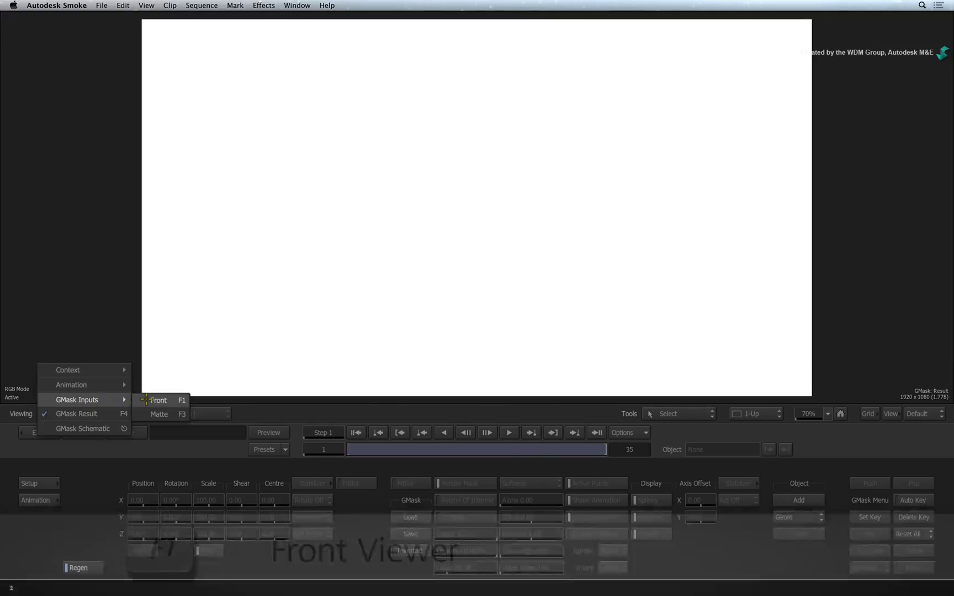
left_click(155, 399)
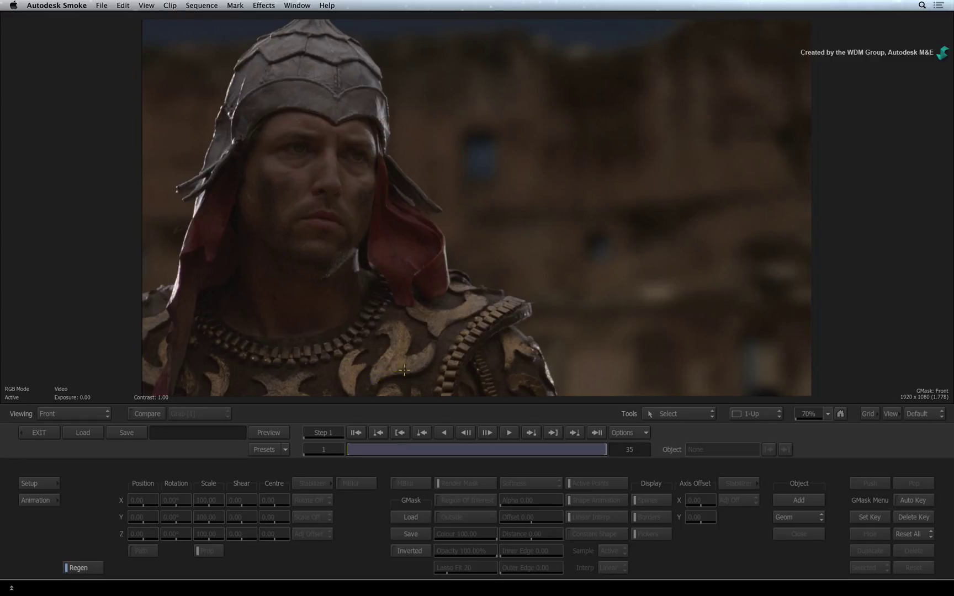
Add a new shape and trace a closed spline around the face, from helmet edge to chin
left_click(784, 500)
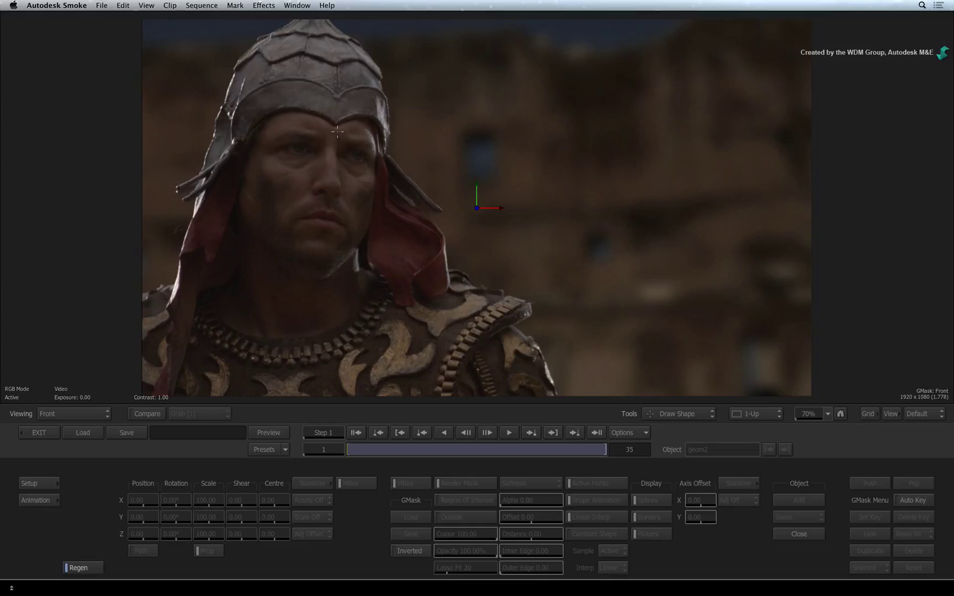
left_click(368, 119)
left_click_drag(367, 118, 376, 125)
left_click_drag(378, 189, 376, 205)
left_click_drag(354, 251, 347, 260)
left_click_drag(319, 278, 272, 253)
left_click_drag(244, 214, 241, 201)
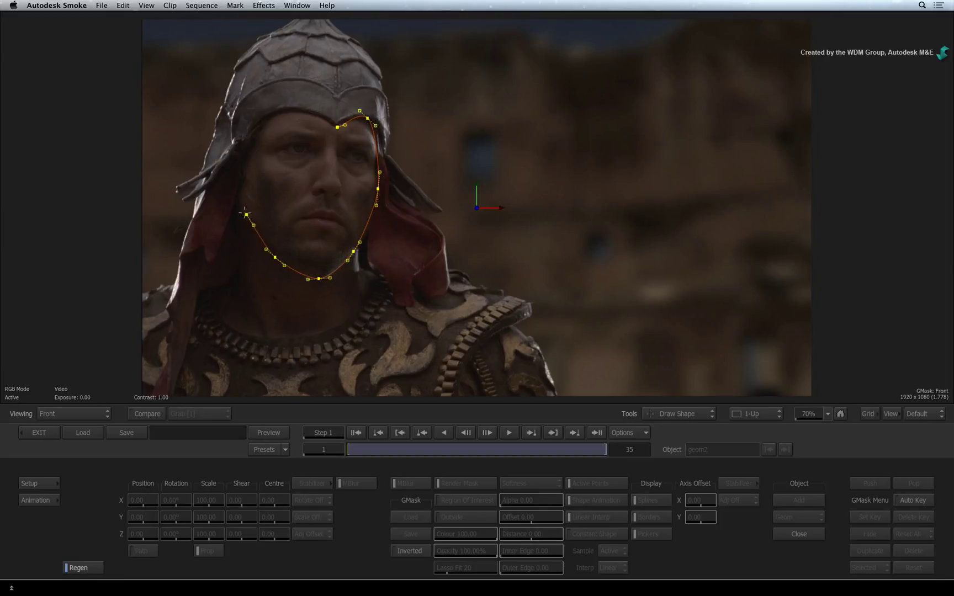
left_click_drag(247, 154, 338, 126)
left_click(337, 127)
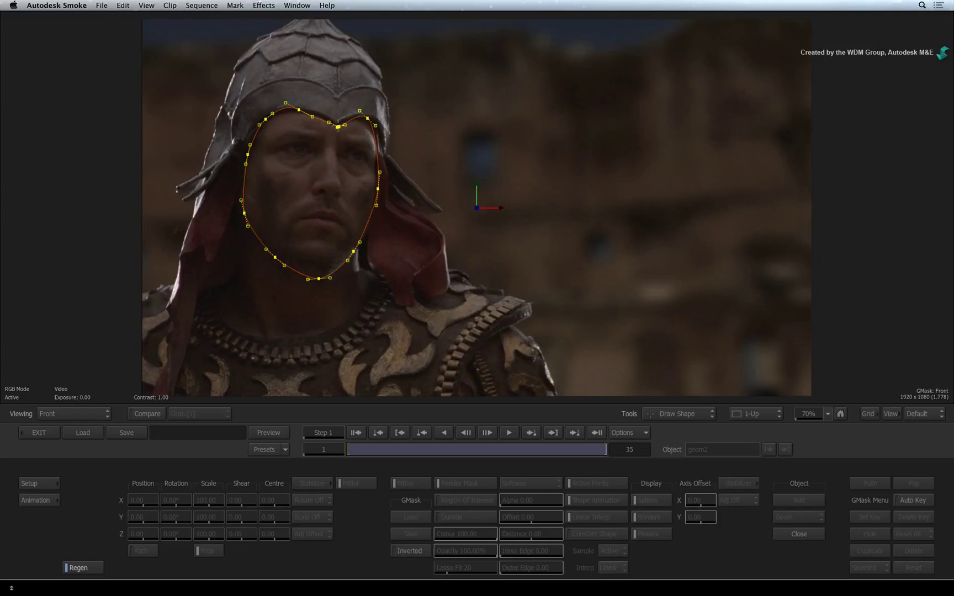
Switch to Select and nudge the top, right and left mask vertices to fit the face
left_click(337, 127)
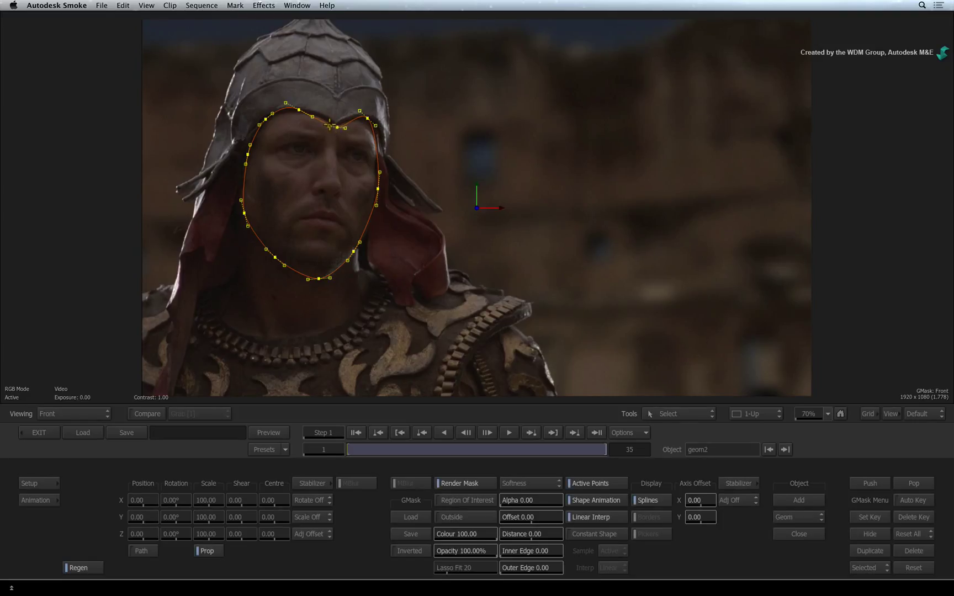
left_click_drag(330, 122, 334, 123)
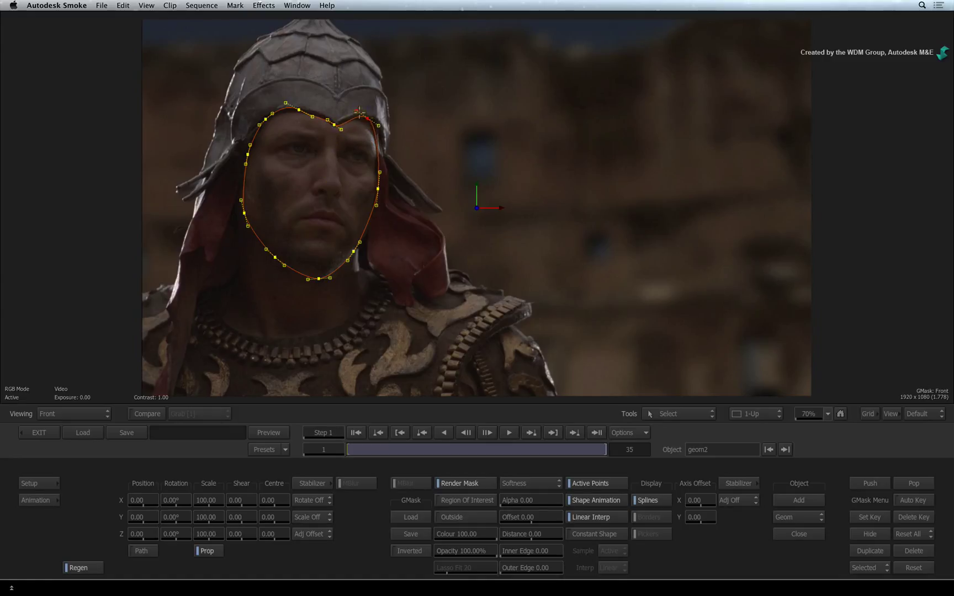
left_click_drag(366, 118, 367, 119)
left_click_drag(378, 189, 375, 188)
left_click_drag(244, 213, 246, 213)
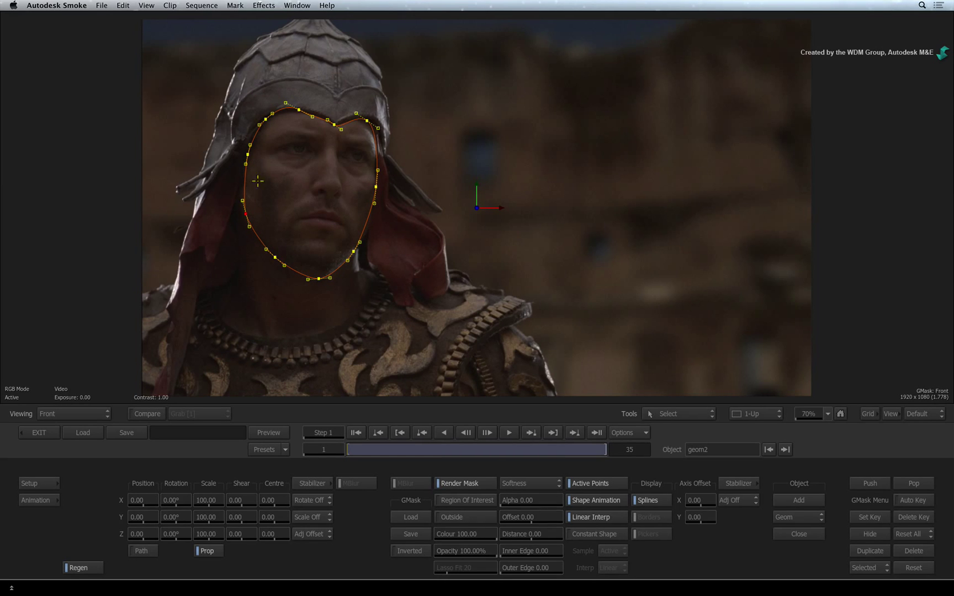
left_click_drag(247, 155, 249, 156)
Check later frames, return to frame one, and tighten the upper-right point and chin curve
mouse_move(354, 450)
left_mouse_down()
mouse_move(397, 450)
mouse_move(362, 450)
left_mouse_up()
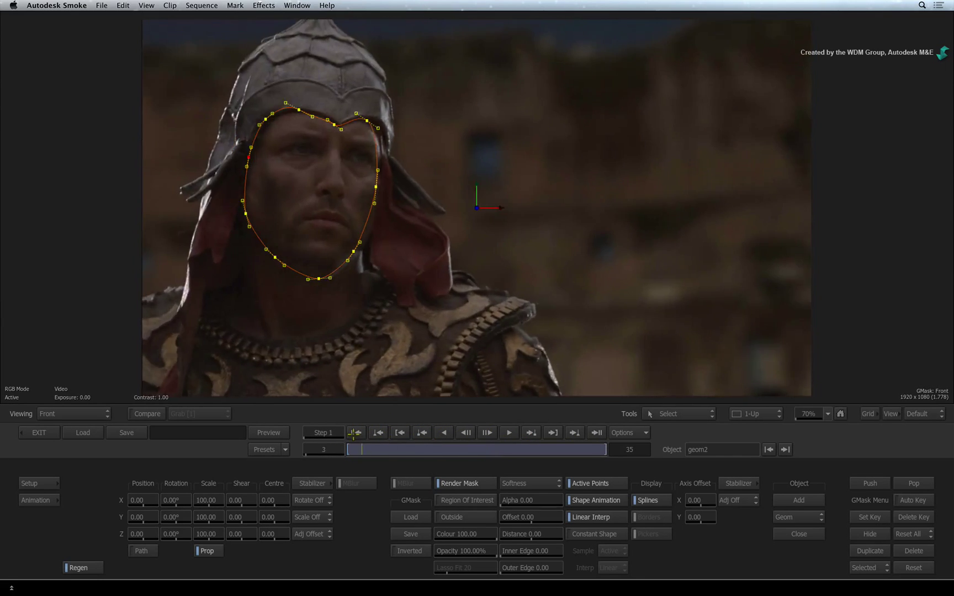
left_click(354, 433)
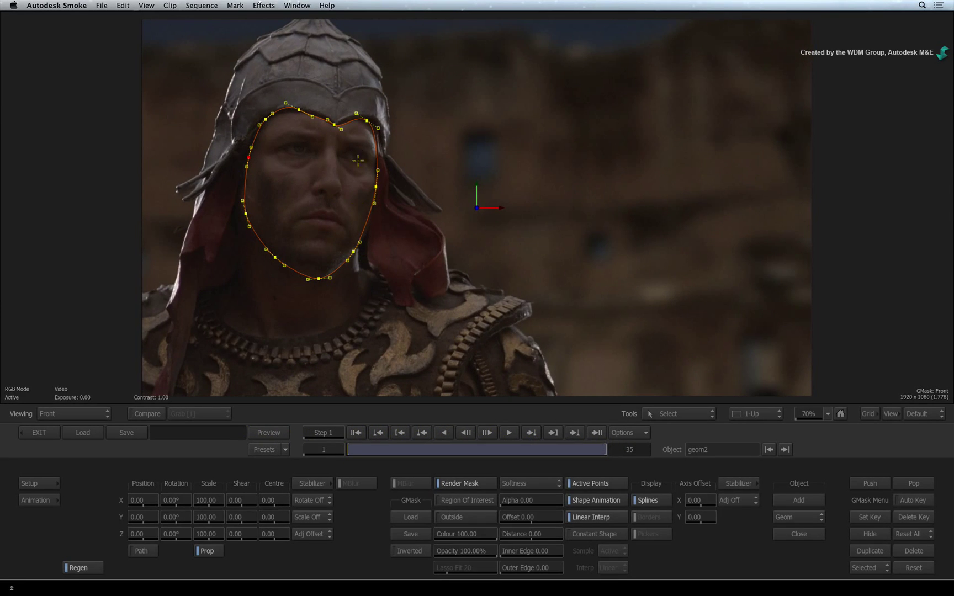
left_click_drag(367, 120, 369, 123)
left_click_drag(319, 278, 315, 273)
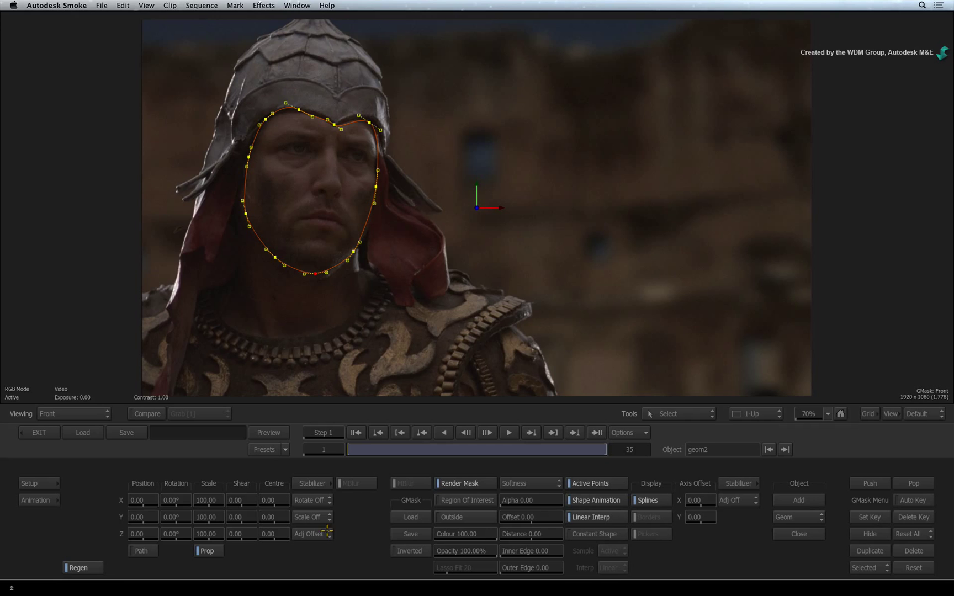
Place Stabilizer Tracker 1 beside the eye, analyze all 35 frames, and verify the mask follows
left_click(314, 481)
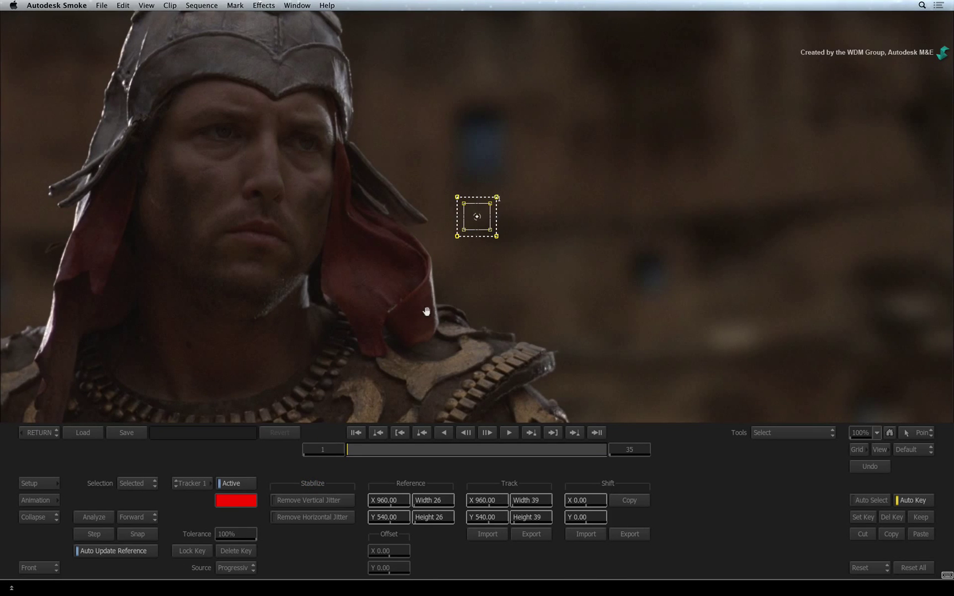
left_click_drag(424, 313, 400, 310)
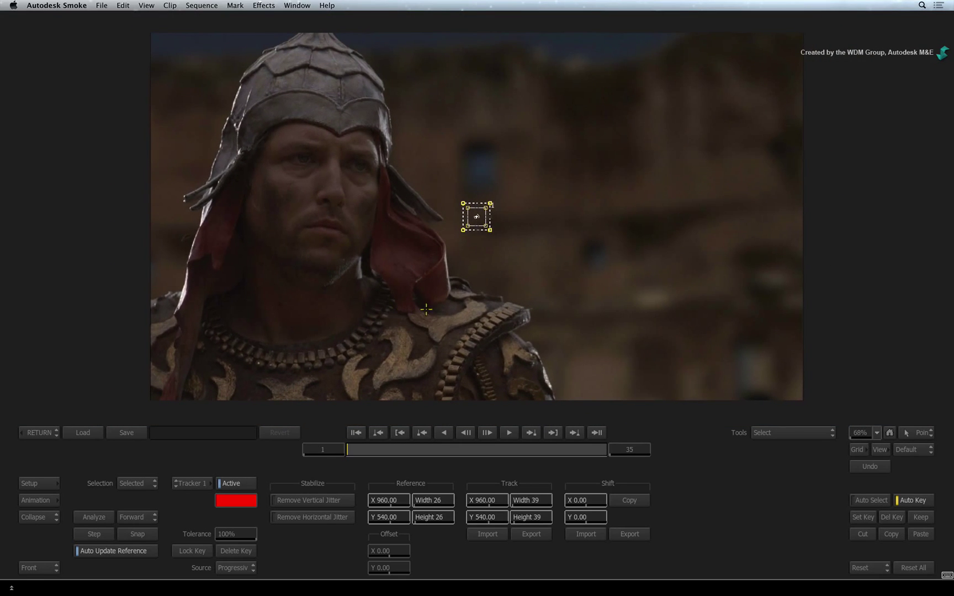
left_click_drag(477, 217, 358, 166)
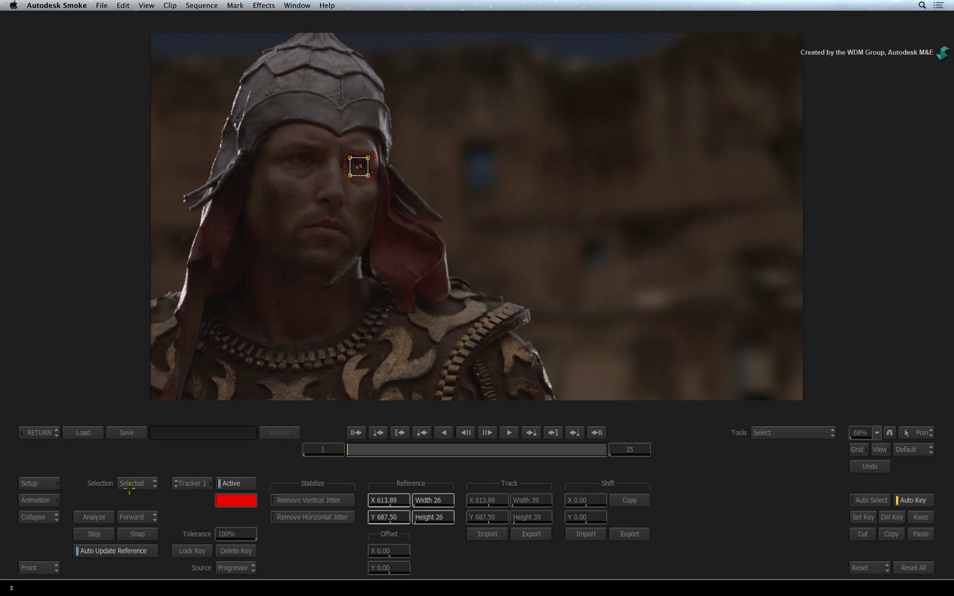
left_click(94, 517)
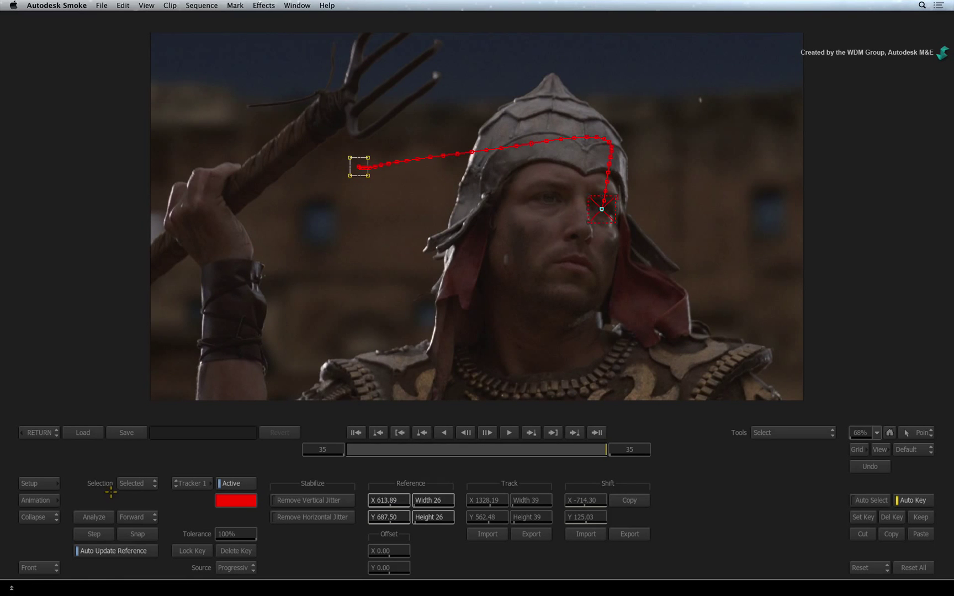
left_click_drag(596, 450, 431, 450)
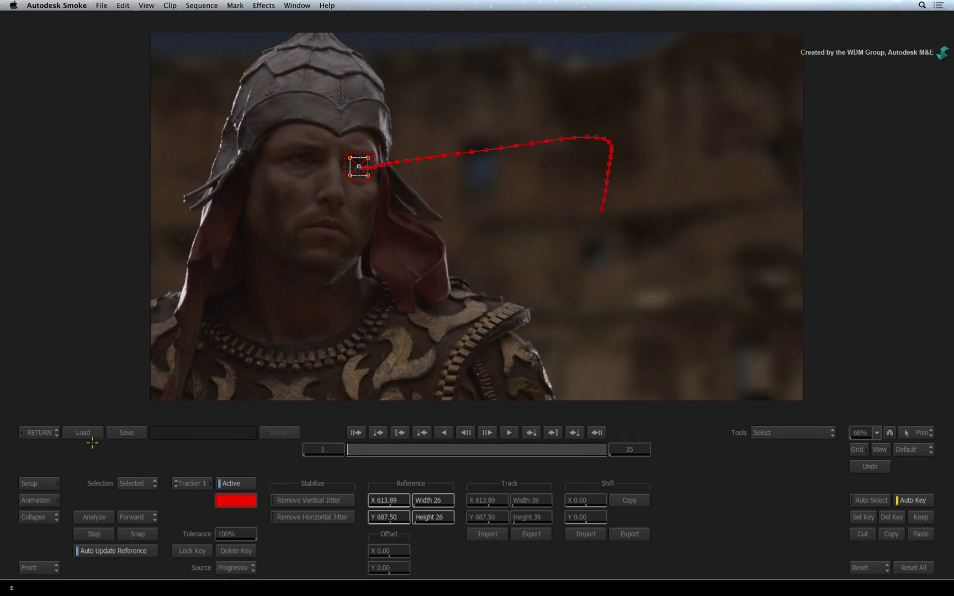
left_click(49, 433)
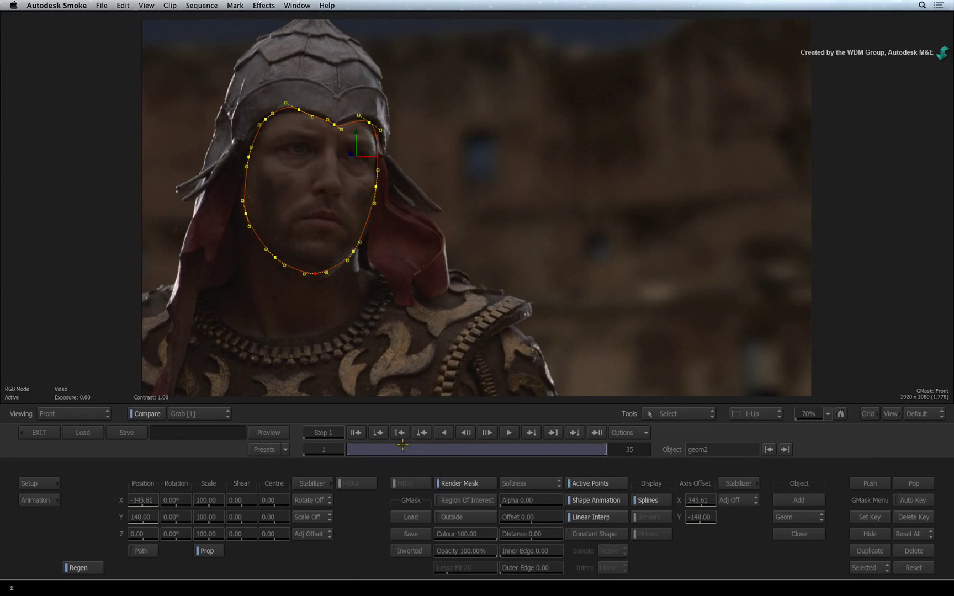
left_click_drag(356, 449, 331, 449)
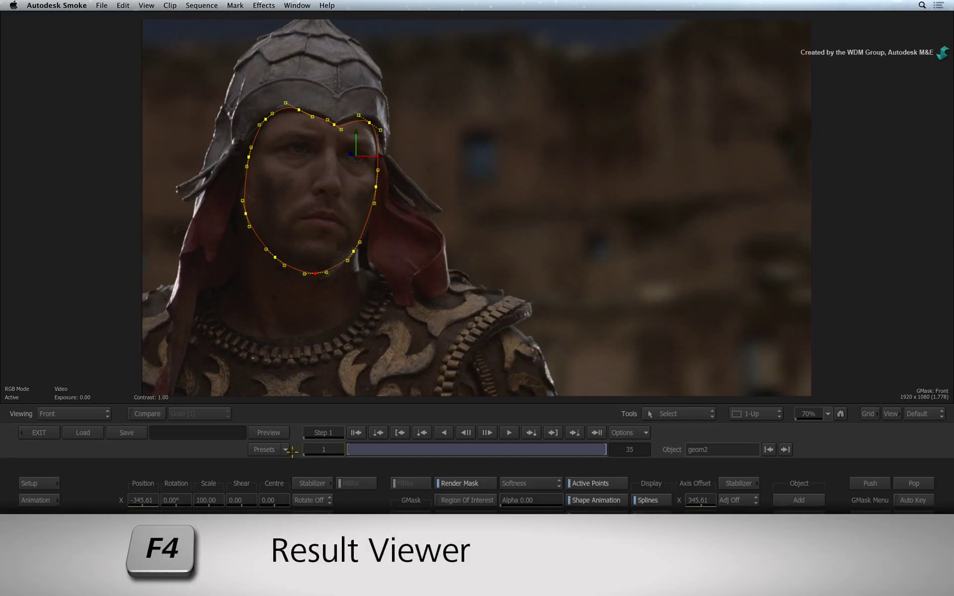
Switch to the Result matte view (F4) and raise Softness Offset to about 25
key("F4")
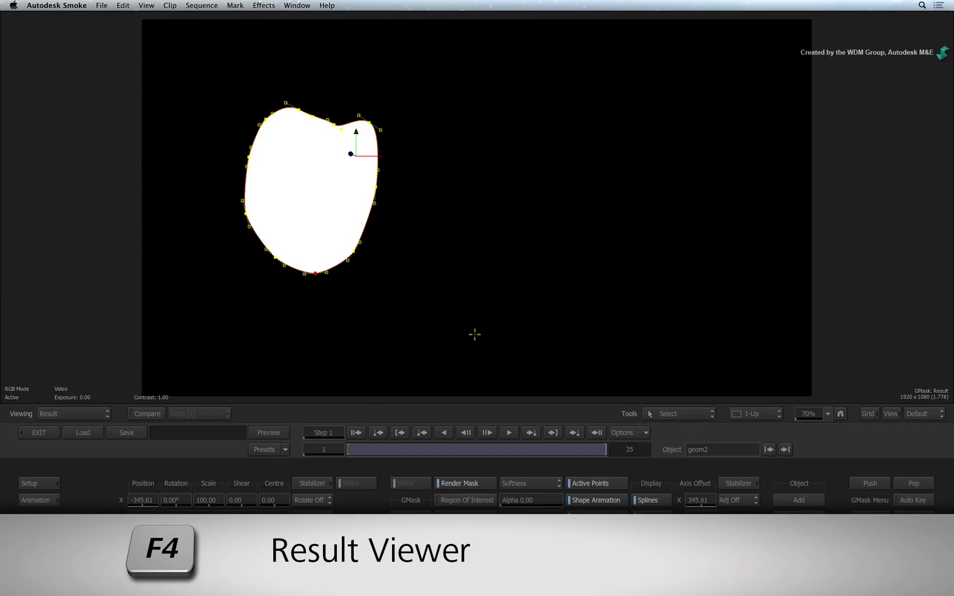
left_click_drag(359, 447, 322, 455)
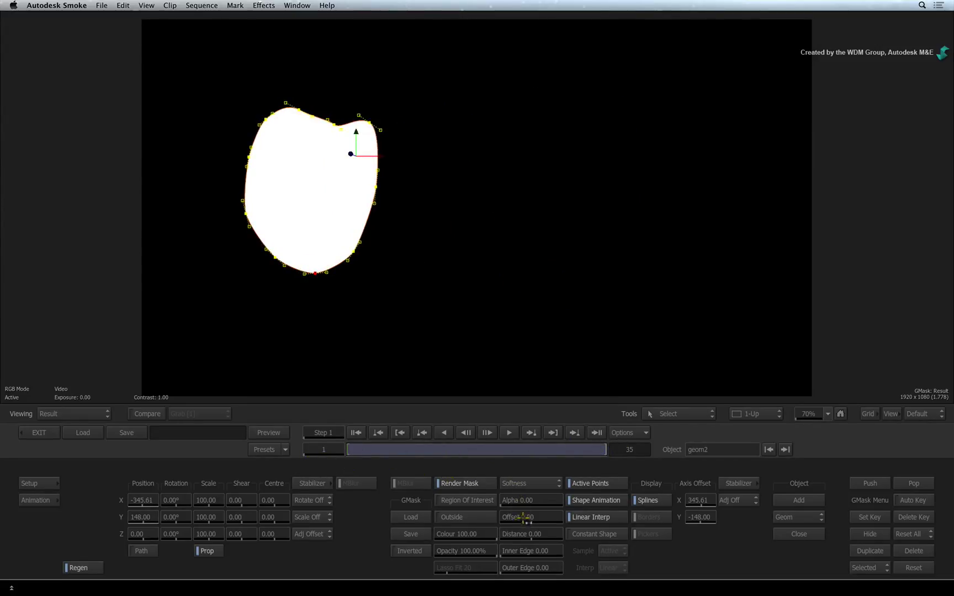
left_click_drag(527, 517, 530, 516)
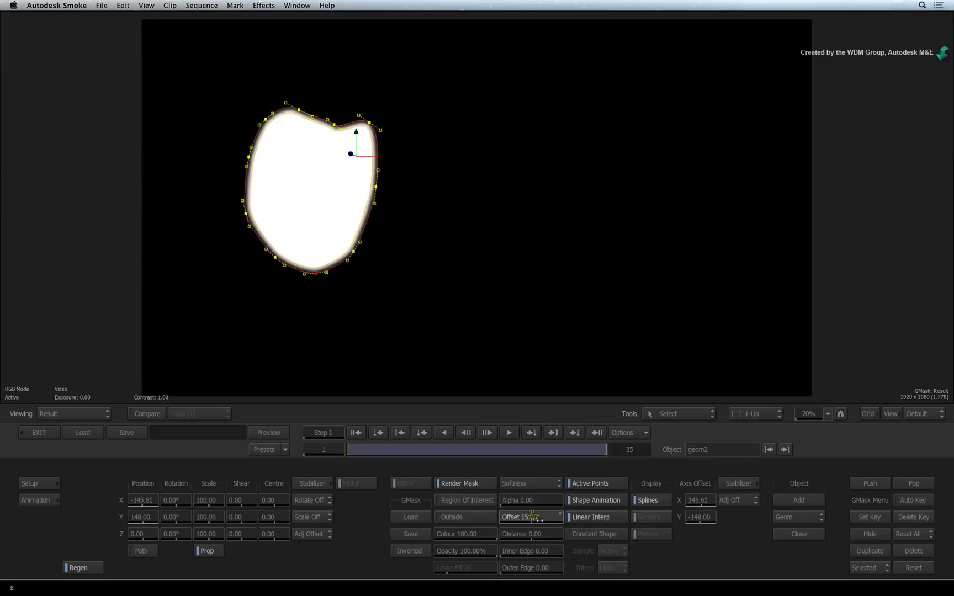
left_click_drag(532, 516, 531, 516)
Exit the GMask editor, view the masked face via the Comp node, then return to the full shot
left_click(49, 434)
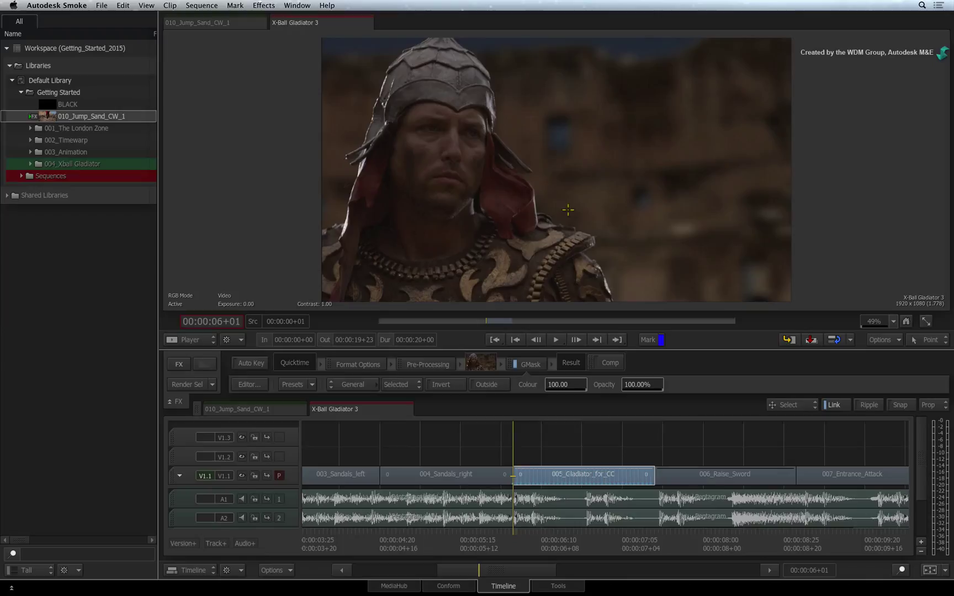
left_click(596, 362)
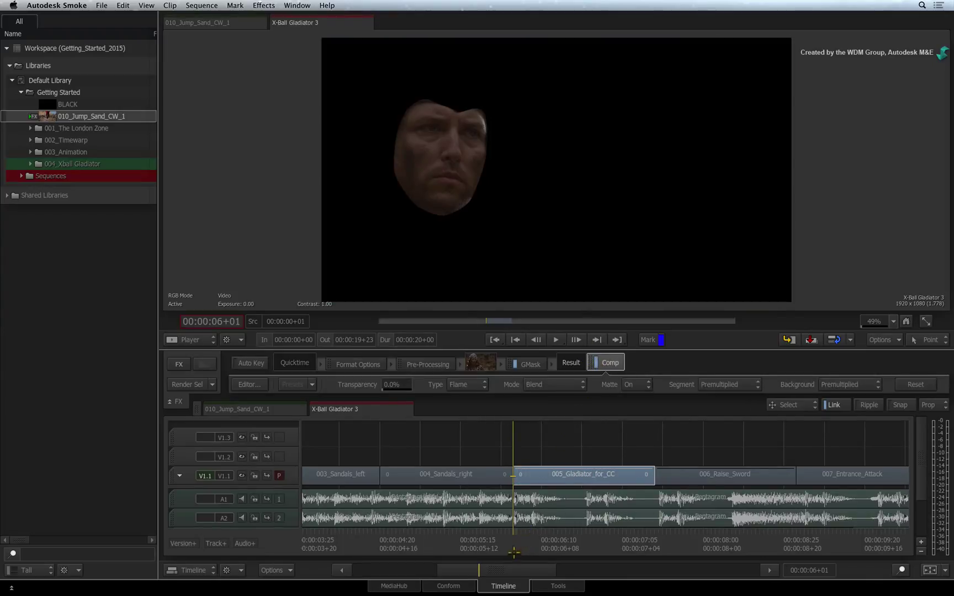
mouse_move(520, 544)
left_mouse_down()
mouse_move(588, 541)
mouse_move(517, 546)
left_mouse_up()
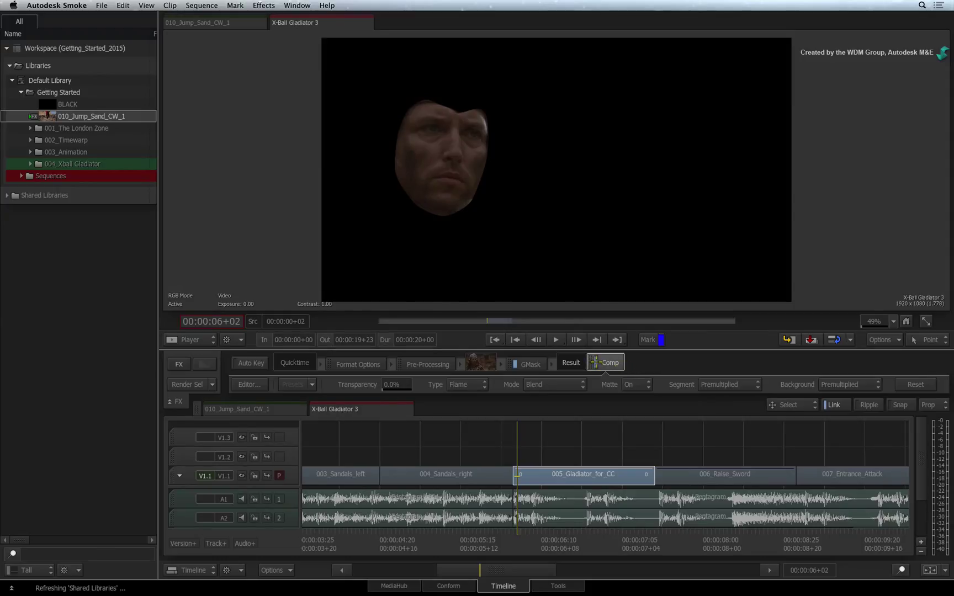
left_click(594, 362)
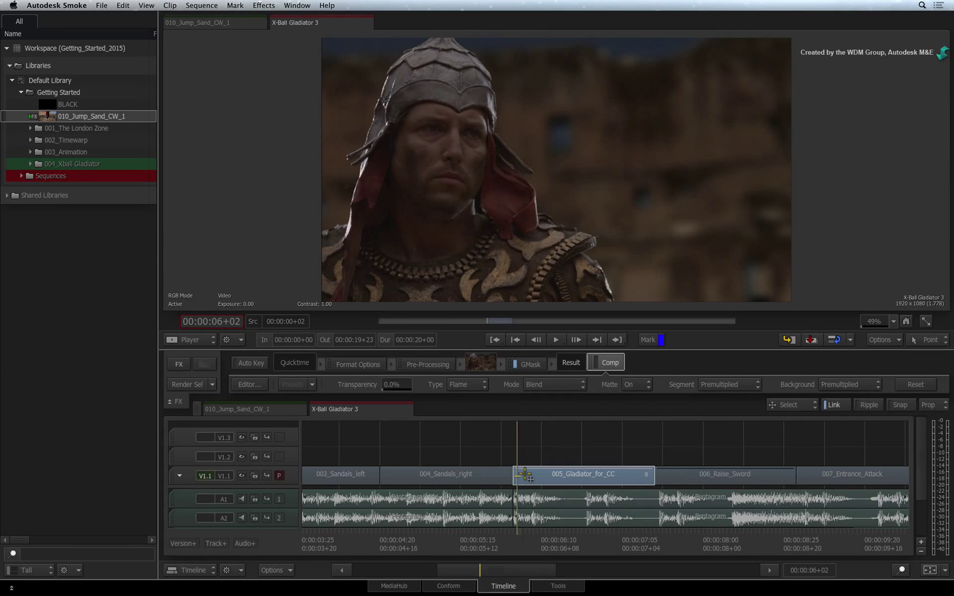
Add a Colour Warper, raise White to 1.460, and enable Use Mask for the face
key("ctrl+Tab")
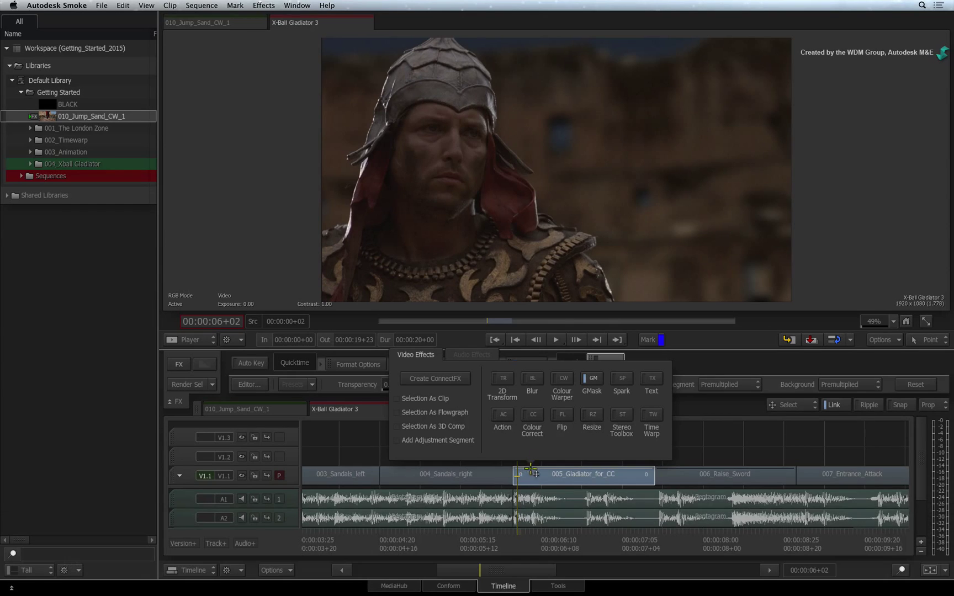
left_click(560, 385)
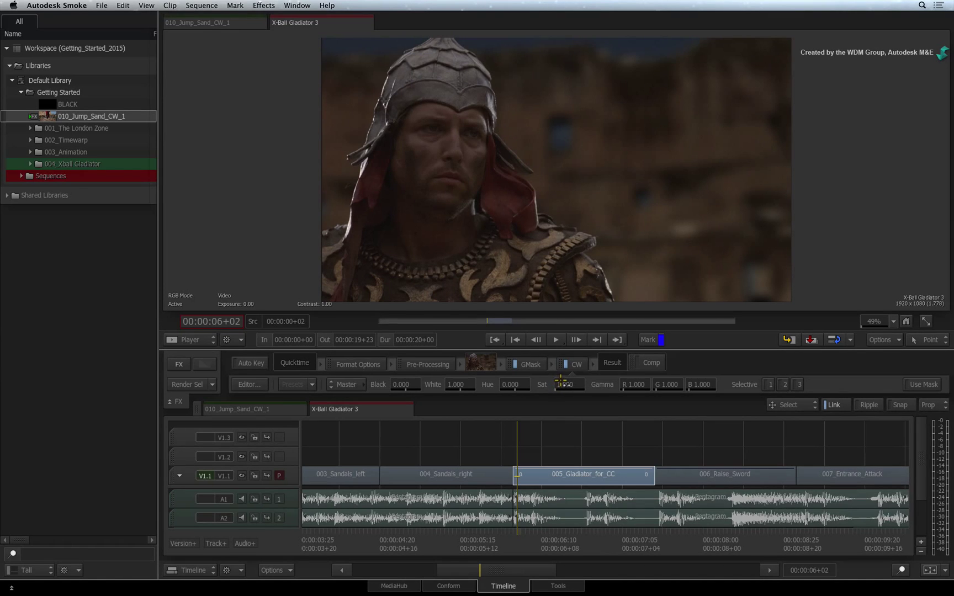
left_click_drag(456, 385, 479, 385)
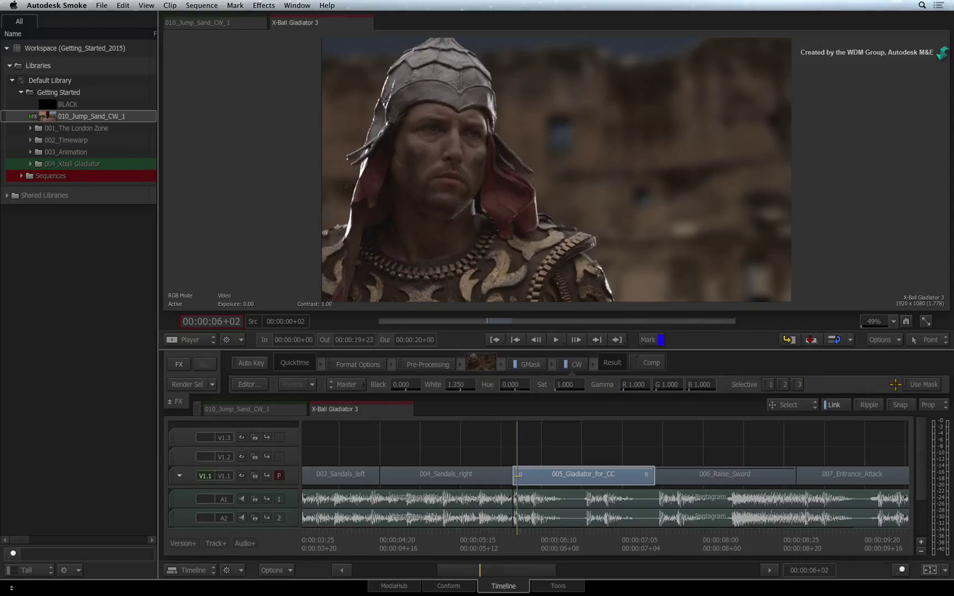
left_click(922, 384)
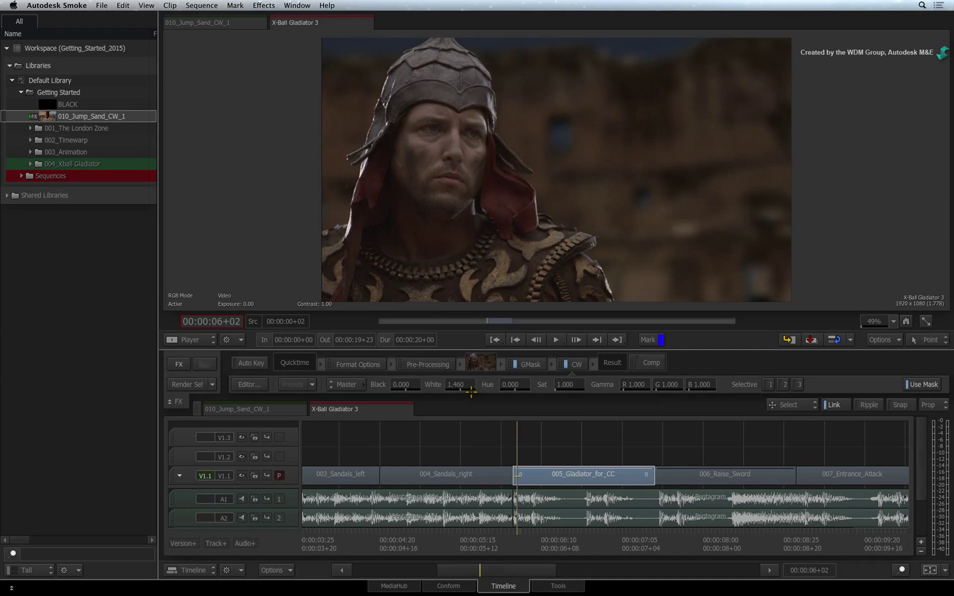
In the Colour Warper editor, set White to 1.500 and Black to -0.050
left_click(250, 385)
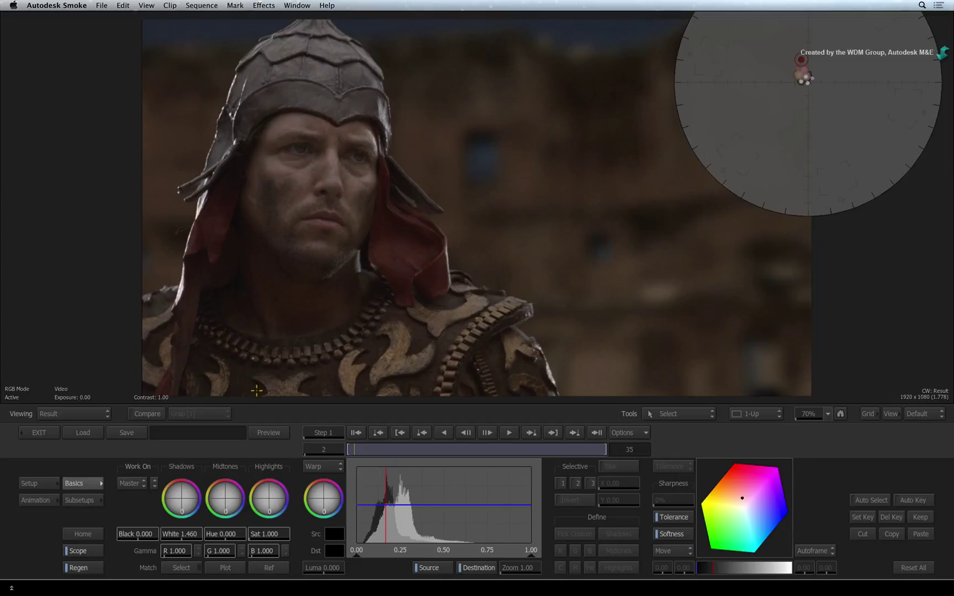
left_click(187, 534)
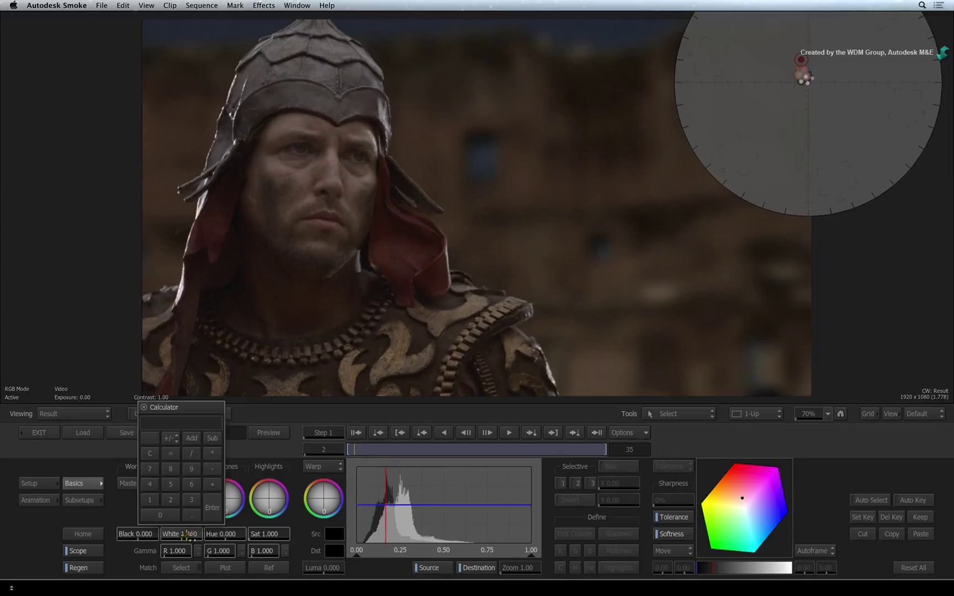
type("1.5")
key("Return")
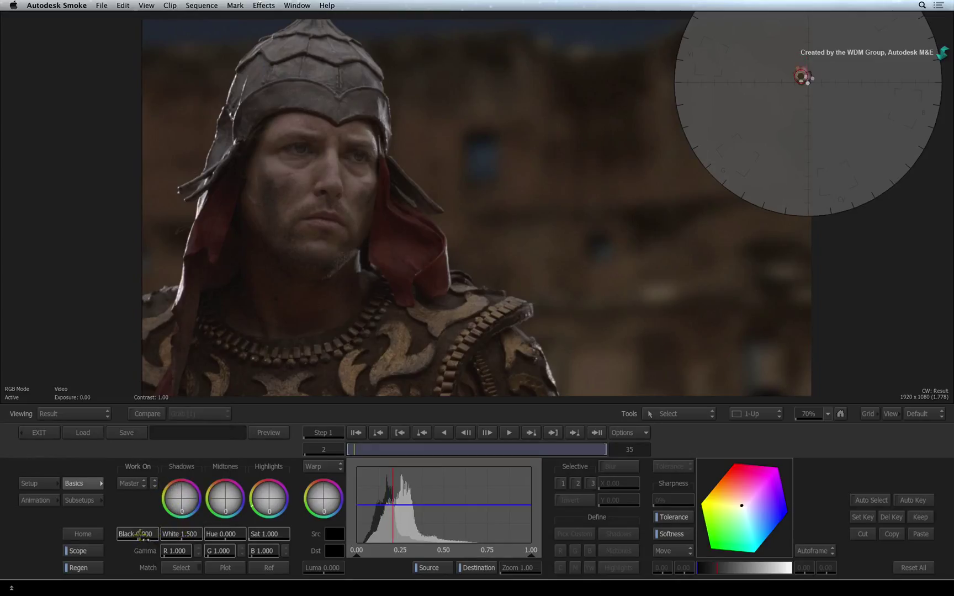
left_click_drag(136, 536, 139, 541)
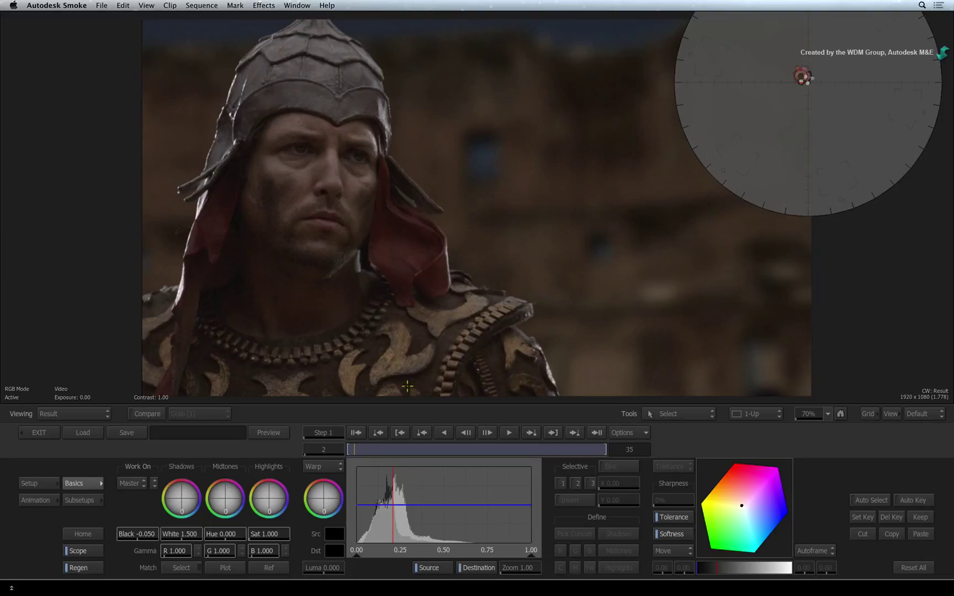
Compare the grade against the Front image with an angled wipe across the face, then turn Compare off
left_click(159, 413)
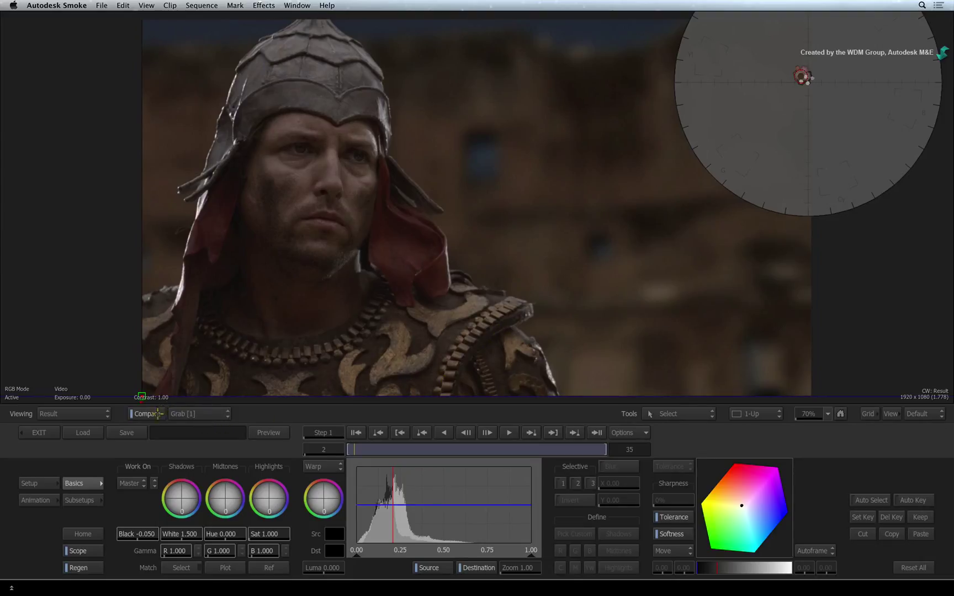
left_click(223, 413)
left_click(222, 445)
mouse_move(652, 398)
left_mouse_down()
mouse_move(617, 315)
mouse_move(310, 243)
mouse_move(372, 180)
mouse_move(317, 154)
left_mouse_up()
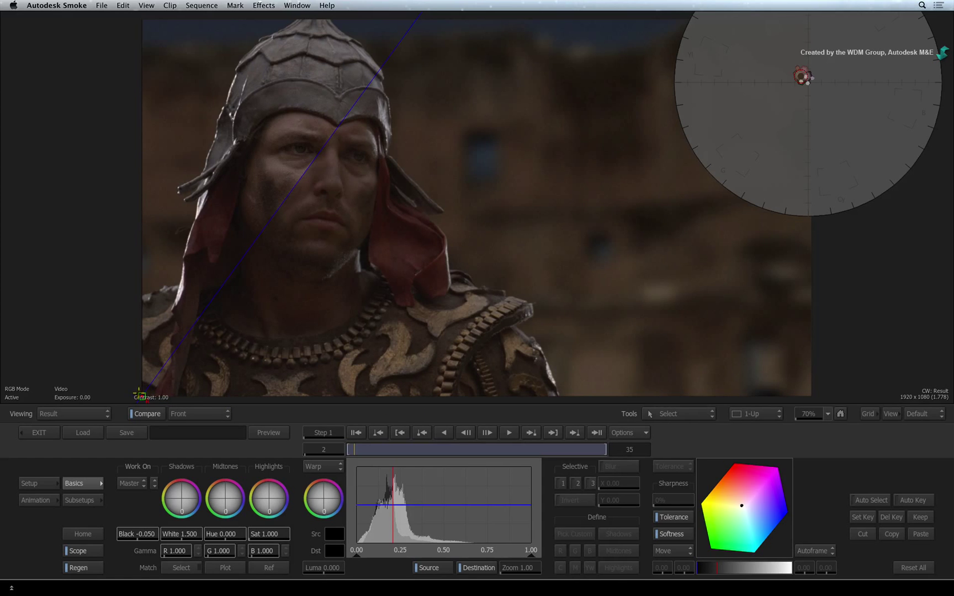
mouse_move(241, 268)
left_mouse_down()
mouse_move(221, 256)
mouse_move(230, 251)
mouse_move(283, 285)
mouse_move(237, 221)
left_mouse_up()
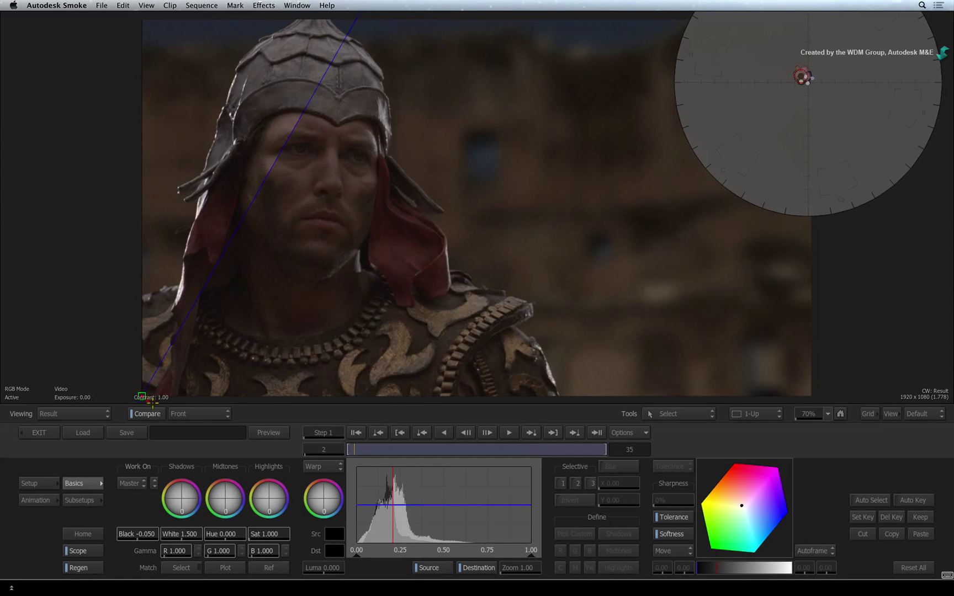
left_click(152, 412)
Exit the Colour Warper editor and render the graded clip with Render Sel
left_click(44, 432)
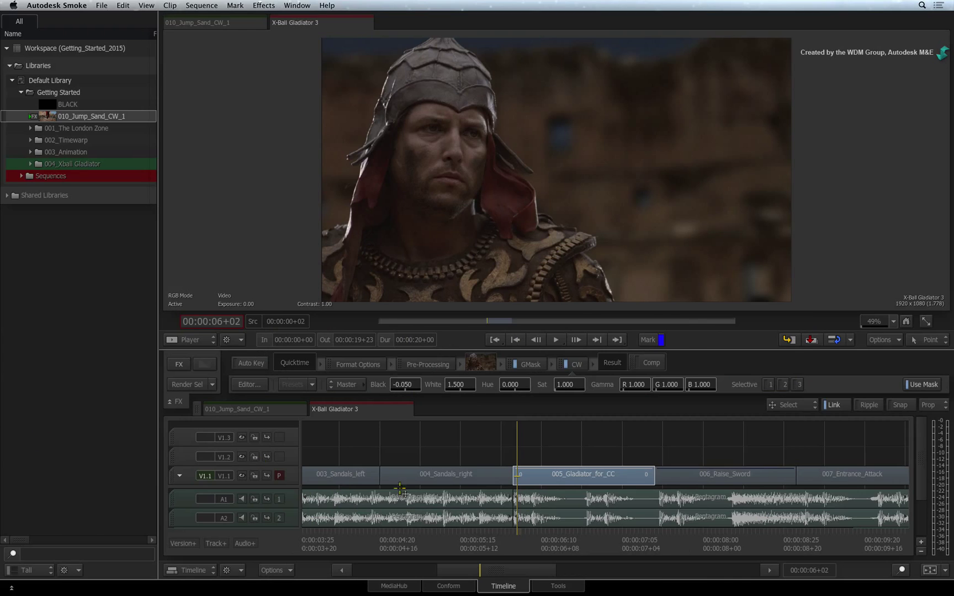
key("Left")
key("Left")
key("Left")
key("Left")
key("Left")
key("Left")
key("Left")
key("Left")
key("Left")
key("Left")
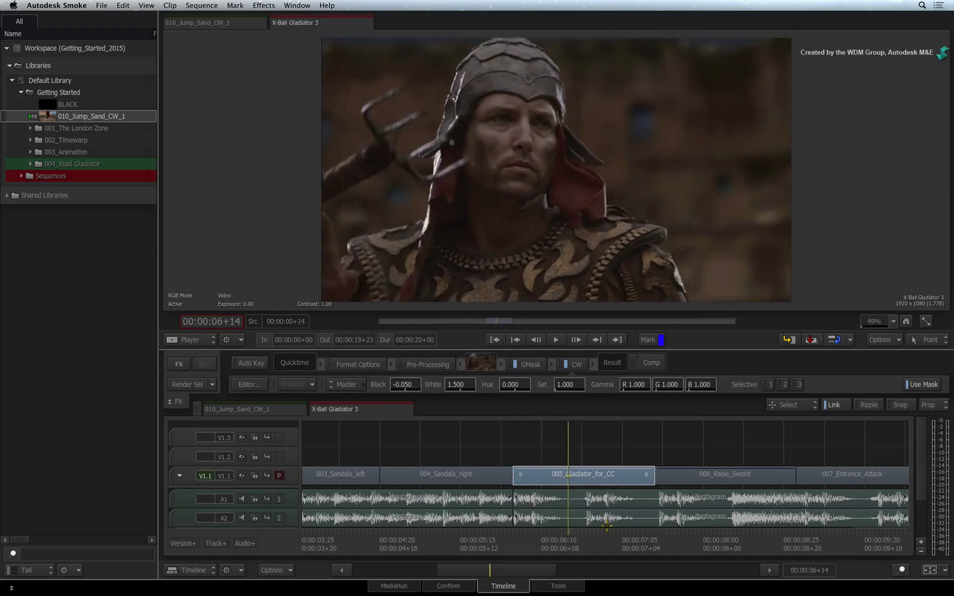
left_click(189, 384)
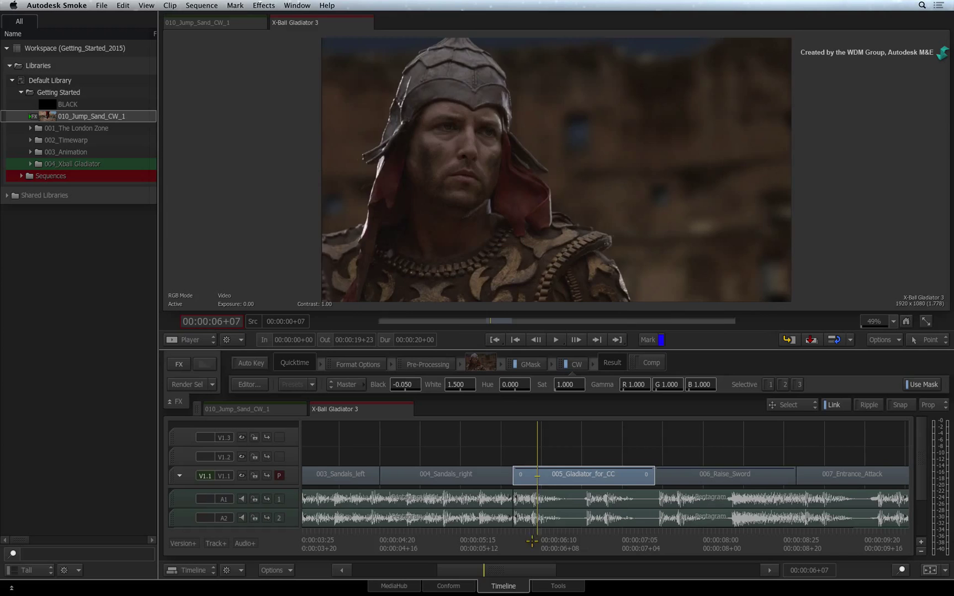
Scrub the graded frames, then play the sequence from the sandal shot and stop
mouse_move(549, 538)
left_mouse_down()
mouse_move(510, 538)
mouse_move(557, 533)
mouse_move(521, 533)
mouse_move(533, 534)
left_mouse_up()
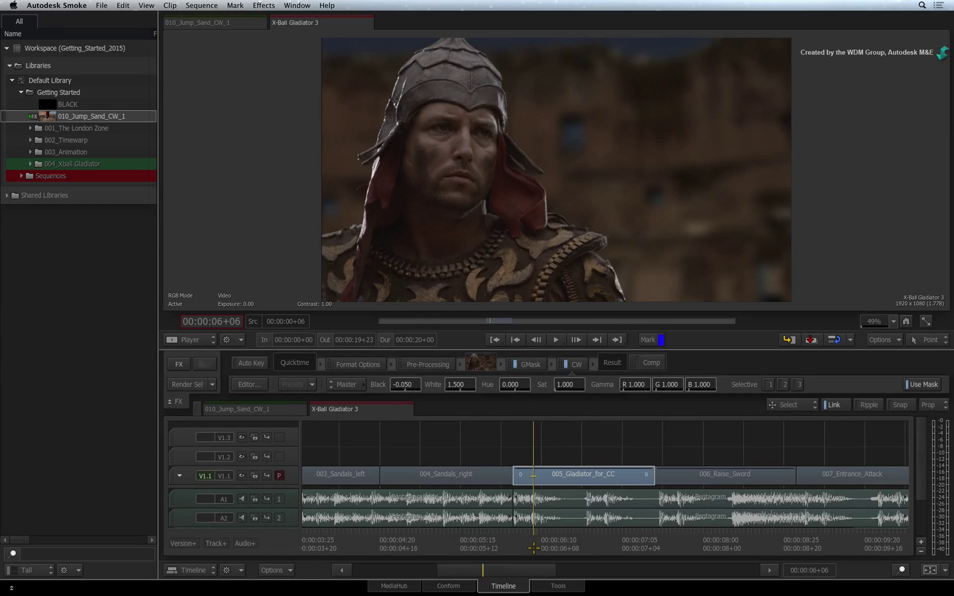
left_click_drag(534, 543, 463, 548)
key("space")
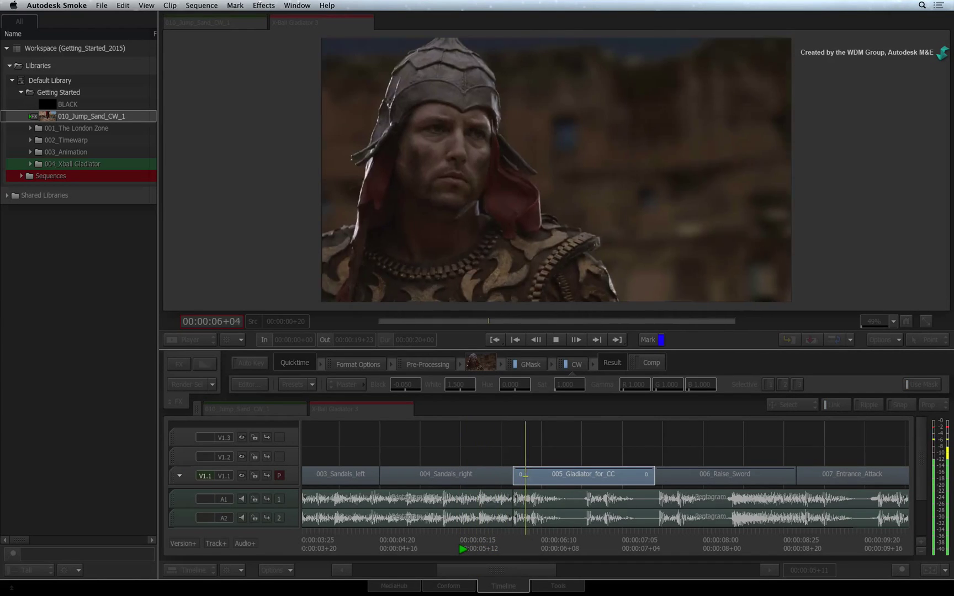
left_click(543, 546)
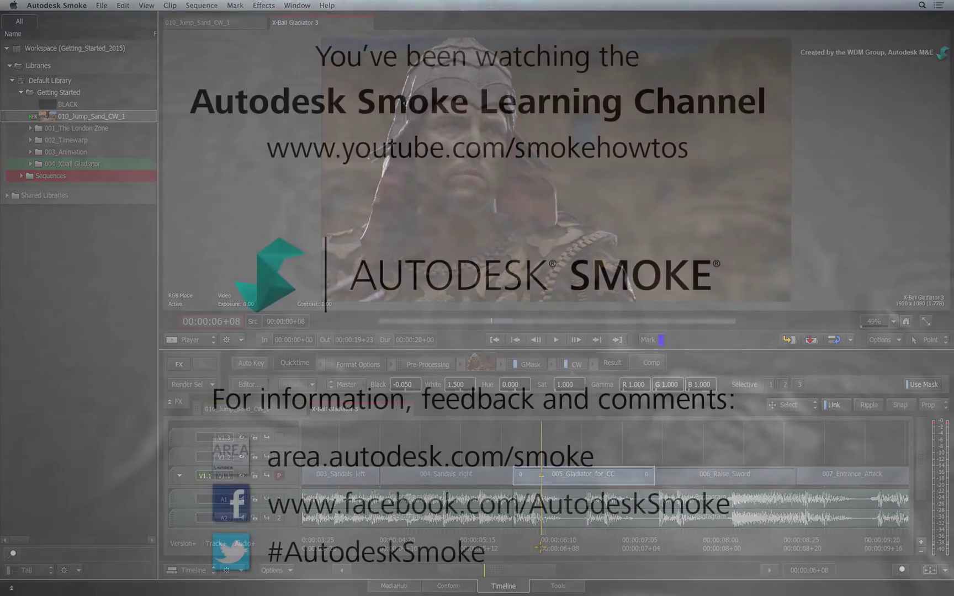